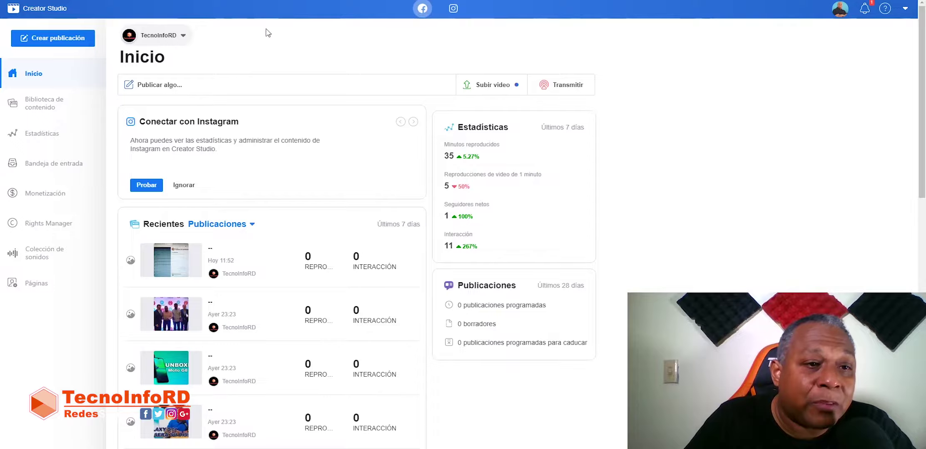
scroll(278, 160, down, 2)
scroll(282, 172, down, 5)
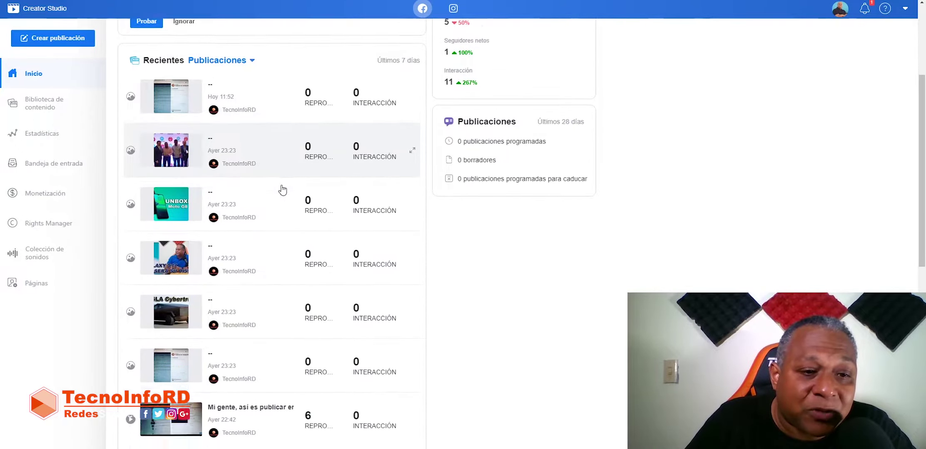
scroll(294, 267, up, 7)
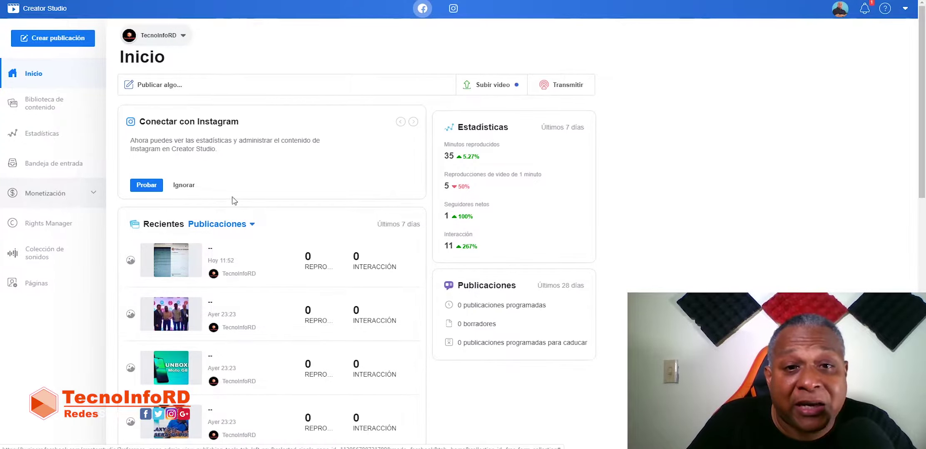
scroll(650, 223, down, 9)
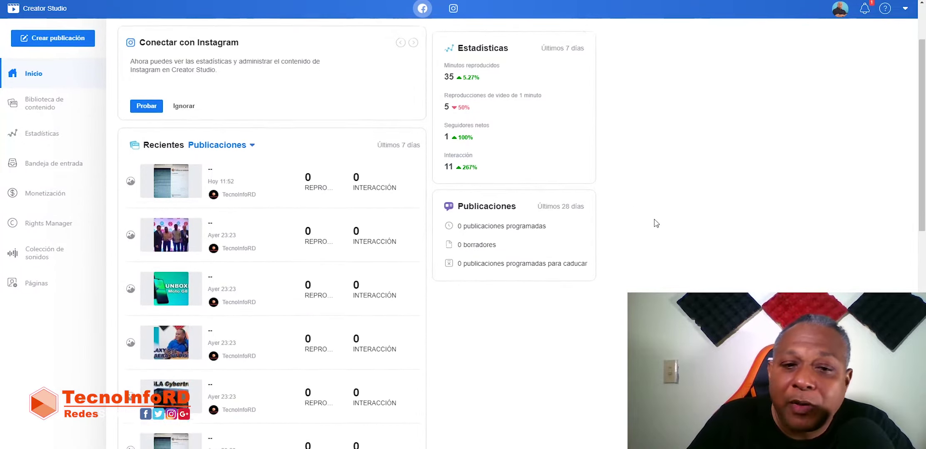
scroll(429, 265, up, 10)
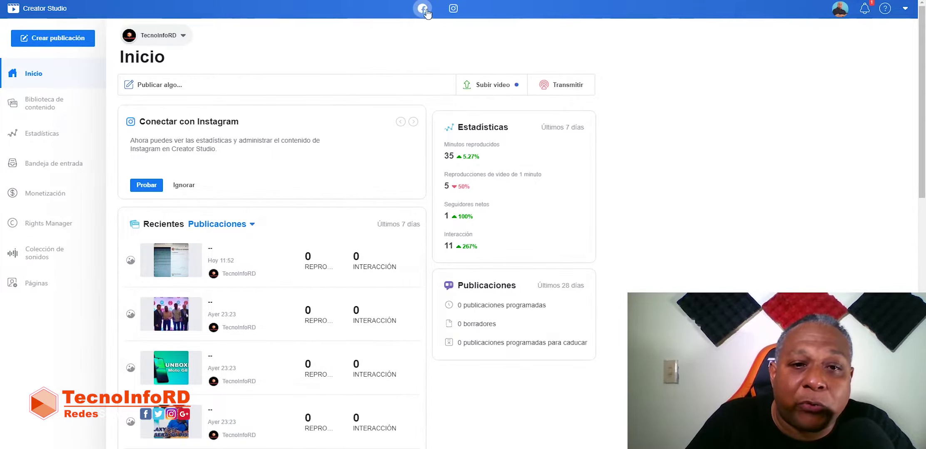
Switch to the Instagram content library and start a new Instagram feed post.
click(453, 9)
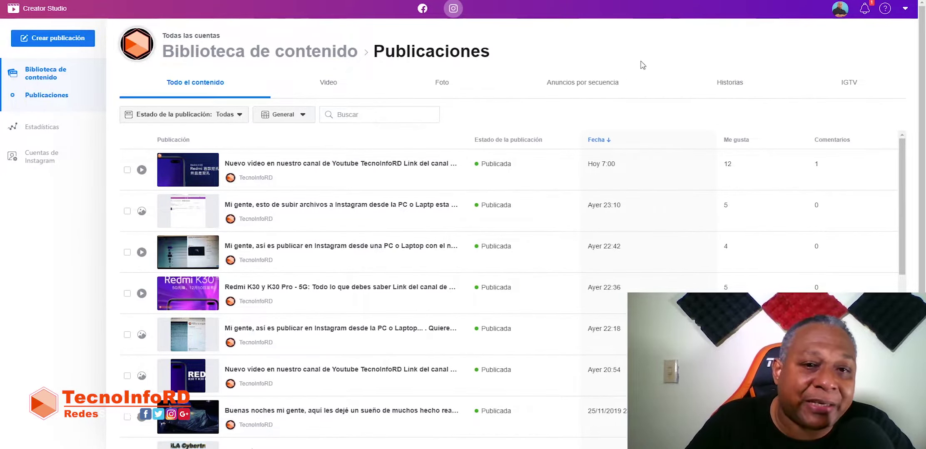
click(57, 41)
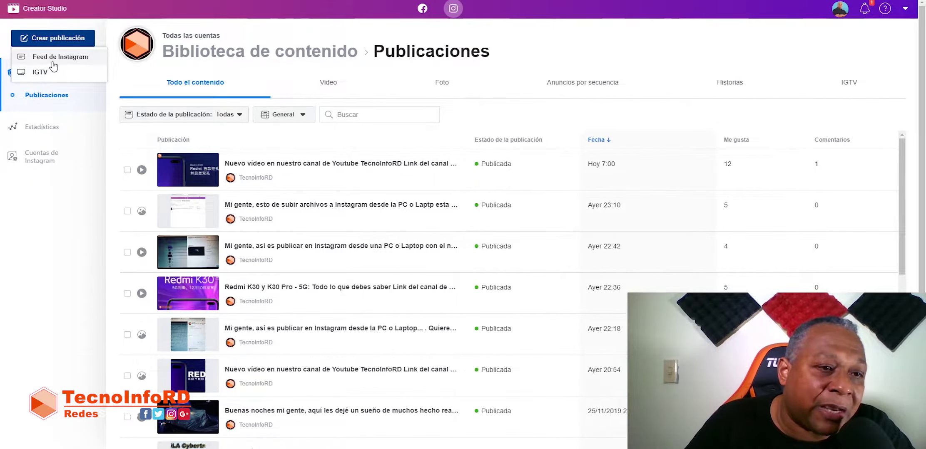
click(53, 59)
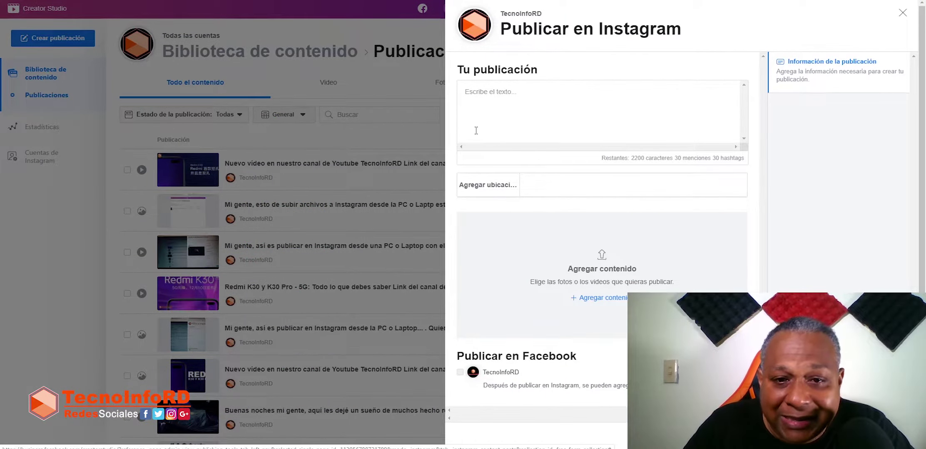
Write the caption "Prueba de Publicacion en Instagram" and set the post's location to Santo Domingo Este.
click(500, 92)
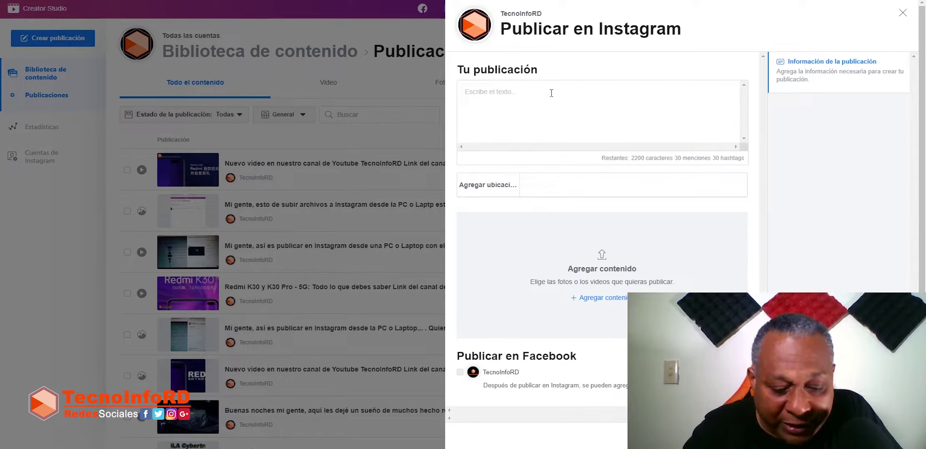
text(Prueba de Publicacio)
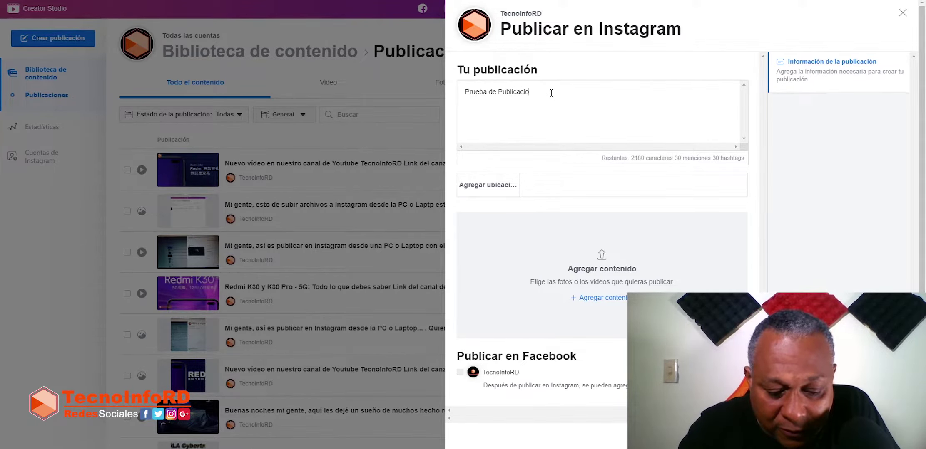
text(Instagram)
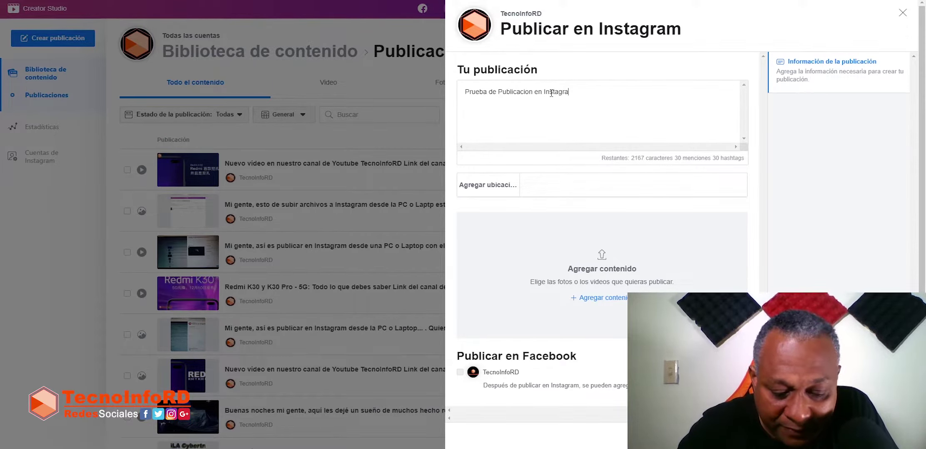
click(560, 186)
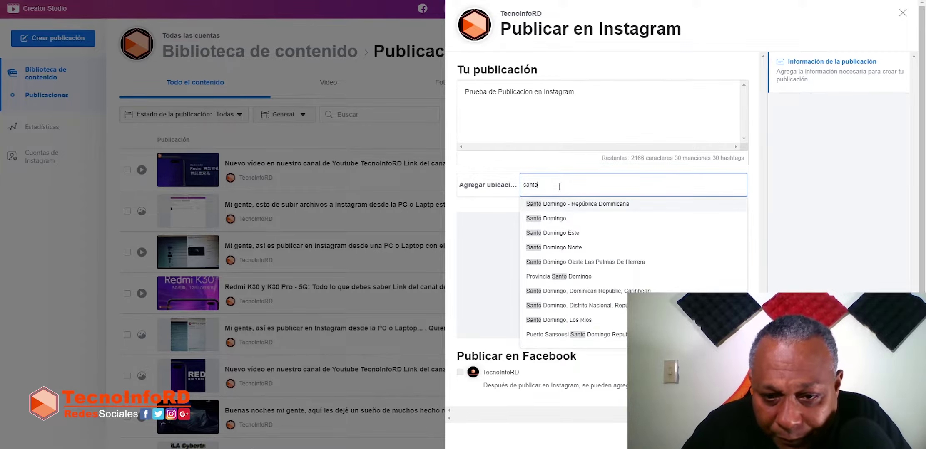
click(570, 233)
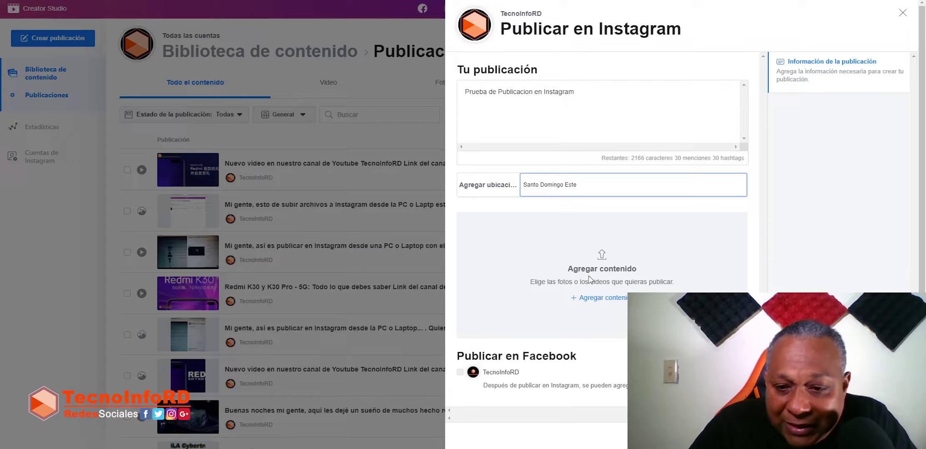
Upload the video "K30 y K30 Pro Instagram" from the REDMI K30 folder under VIDEOS TecnoInfoRD and open its cover image options.
click(597, 302)
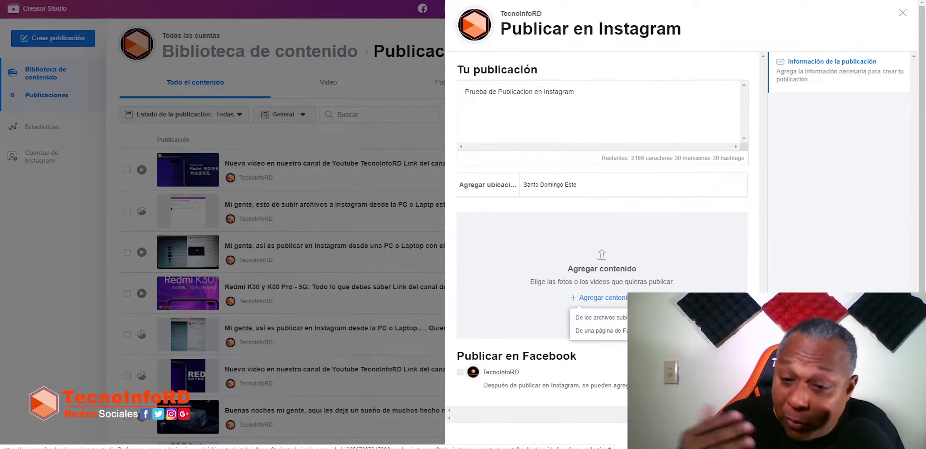
click(613, 320)
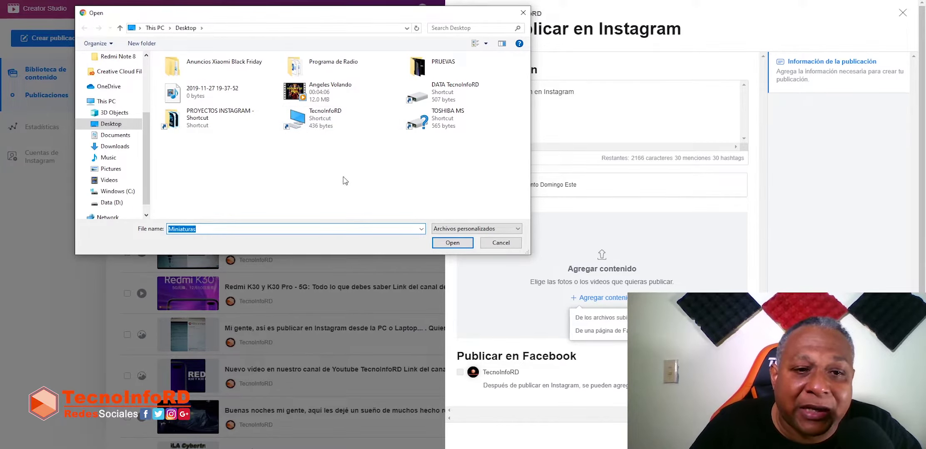
double_click(417, 102)
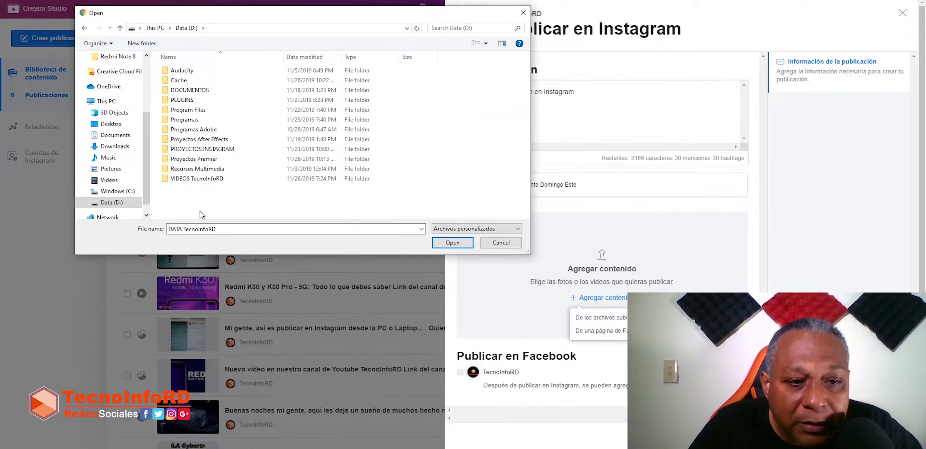
double_click(209, 181)
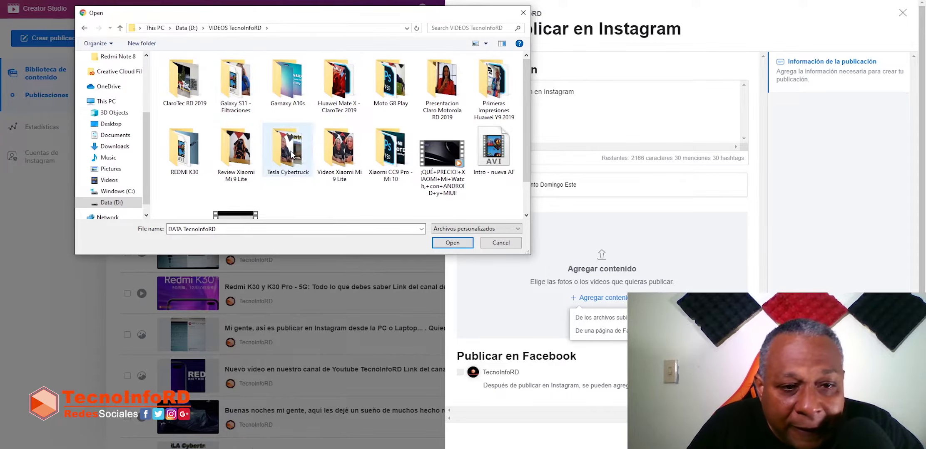
double_click(187, 157)
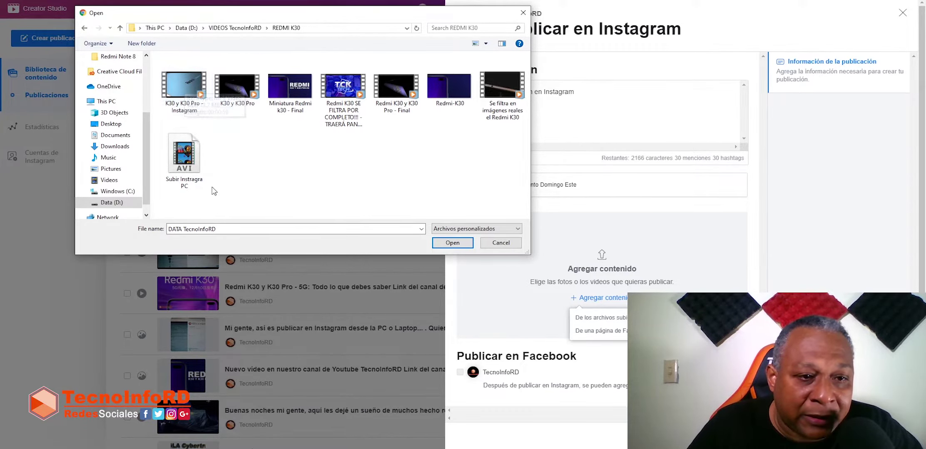
click(169, 87)
click(453, 243)
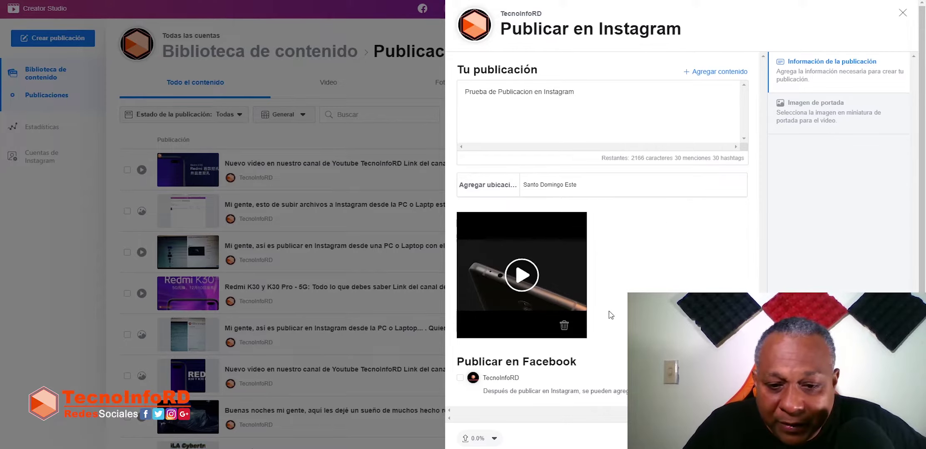
click(815, 120)
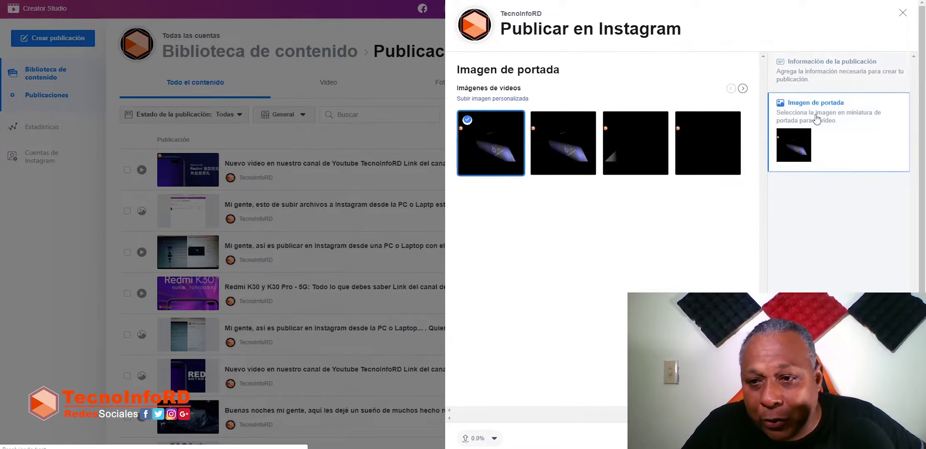
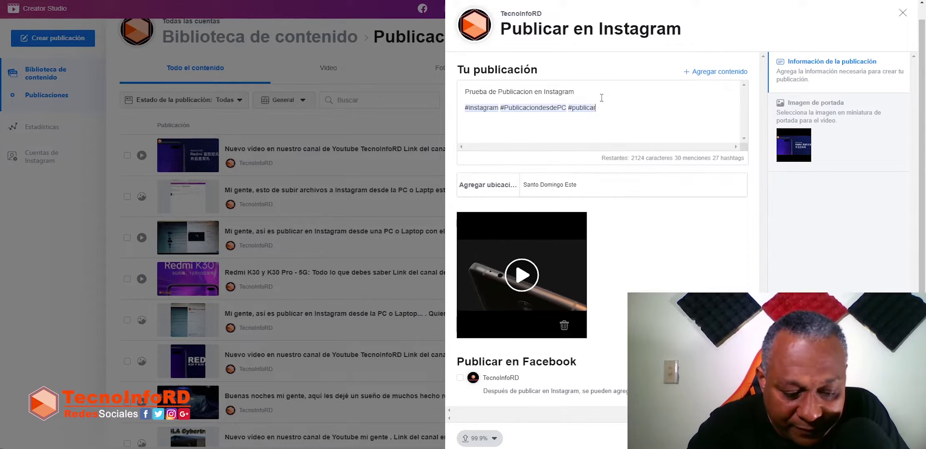
Complete the caption's last hashtag as #publicarLaptop and schedule the post for 29/11/2019 at 10:00.
text(Lad)
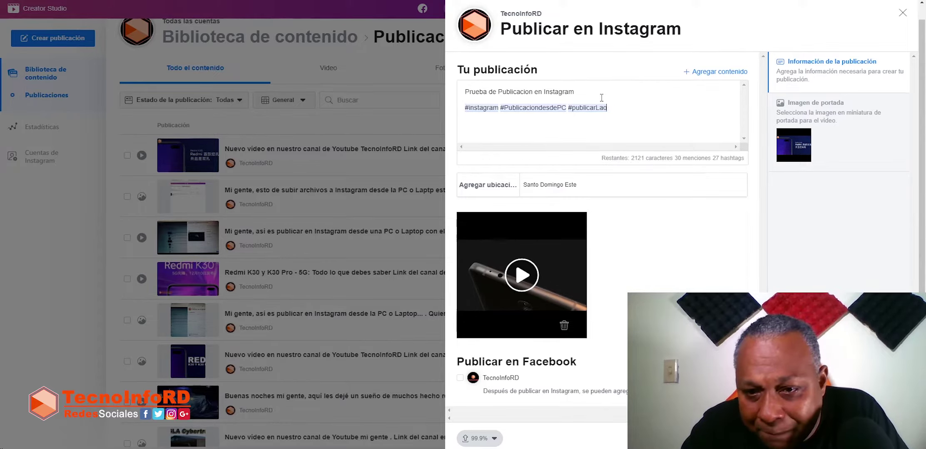
key(BackSpace)
text(ptop)
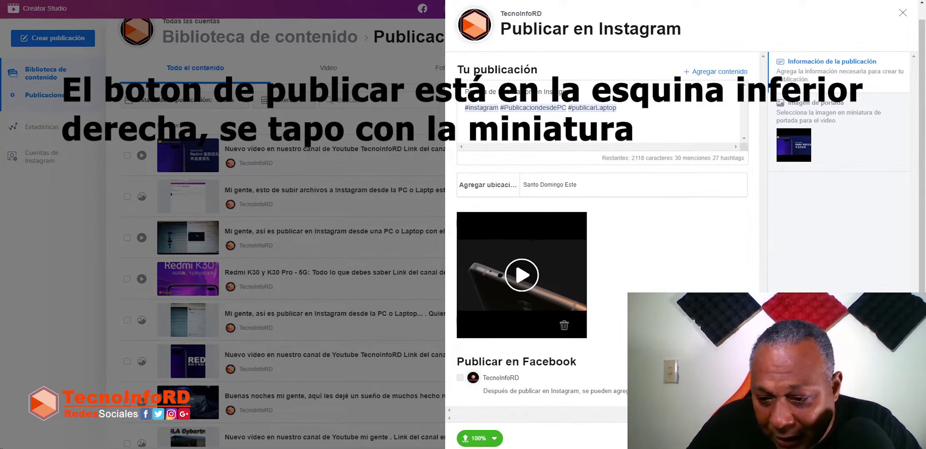
click(891, 439)
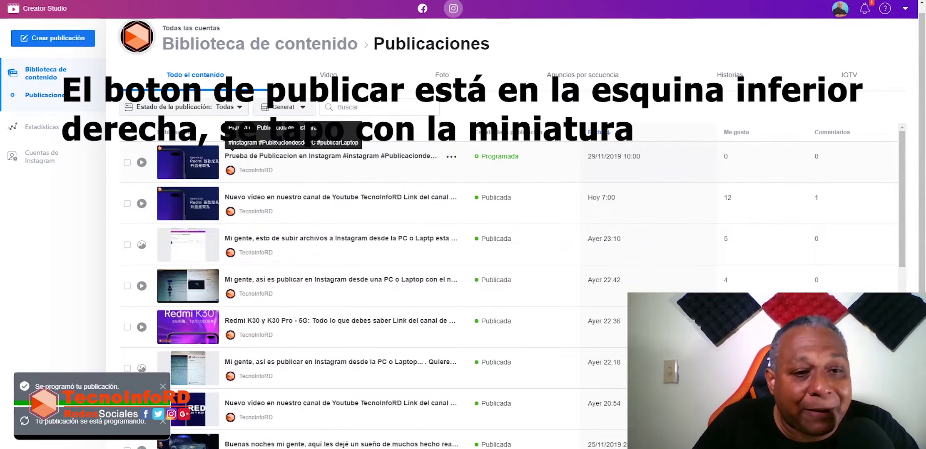
View the scheduled test post's details and filter the content library to Programada posts only.
click(498, 161)
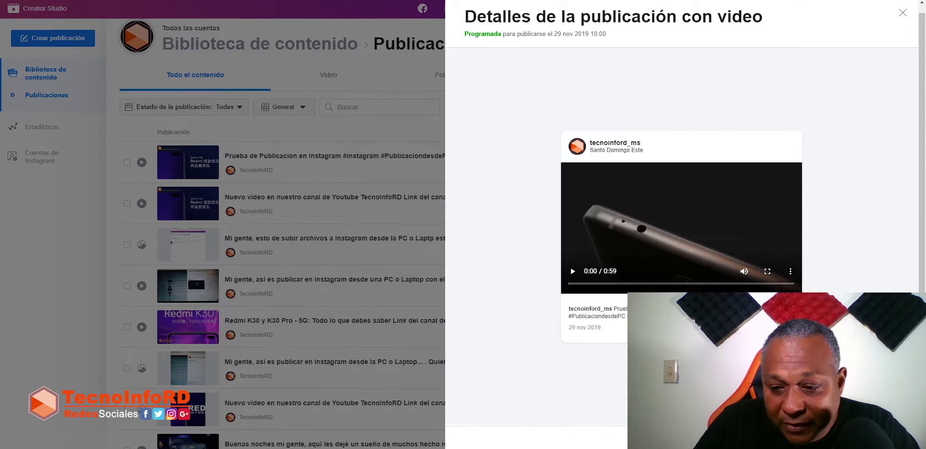
key(Escape)
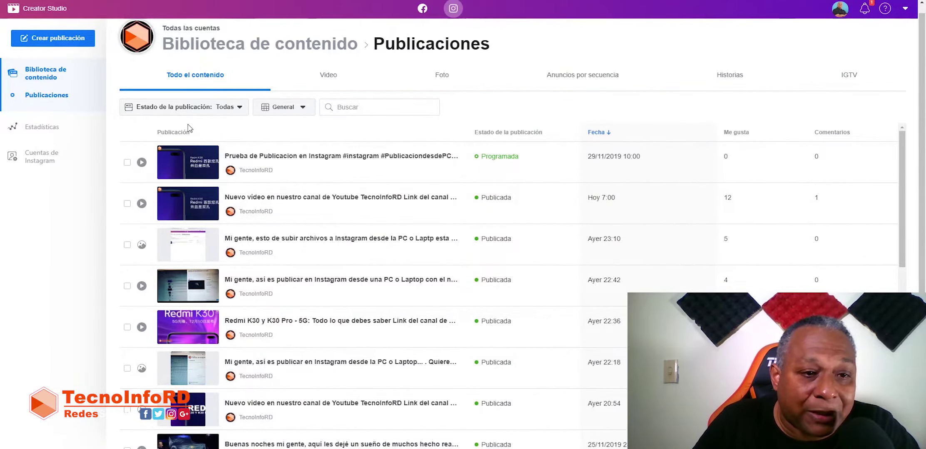
click(209, 109)
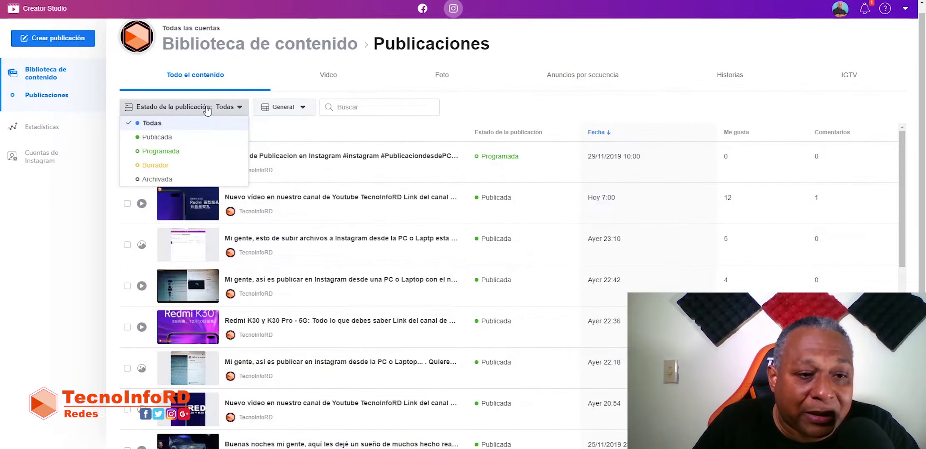
click(166, 158)
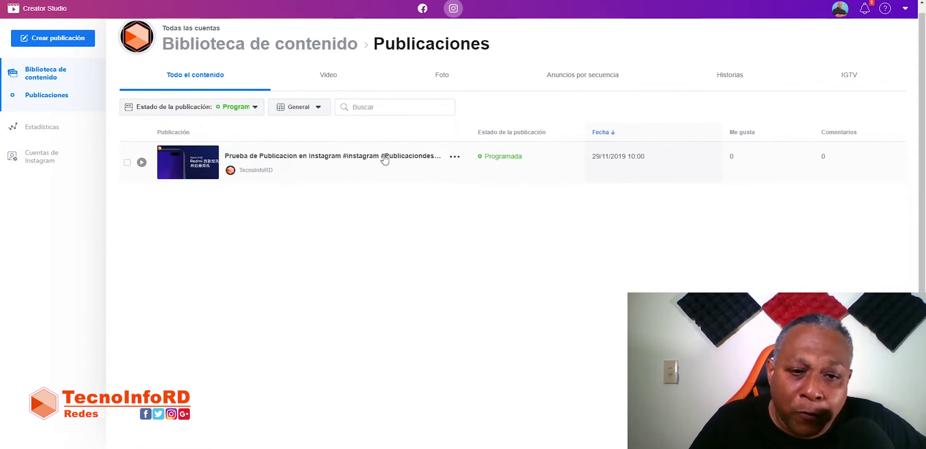
mouse_move(601, 162)
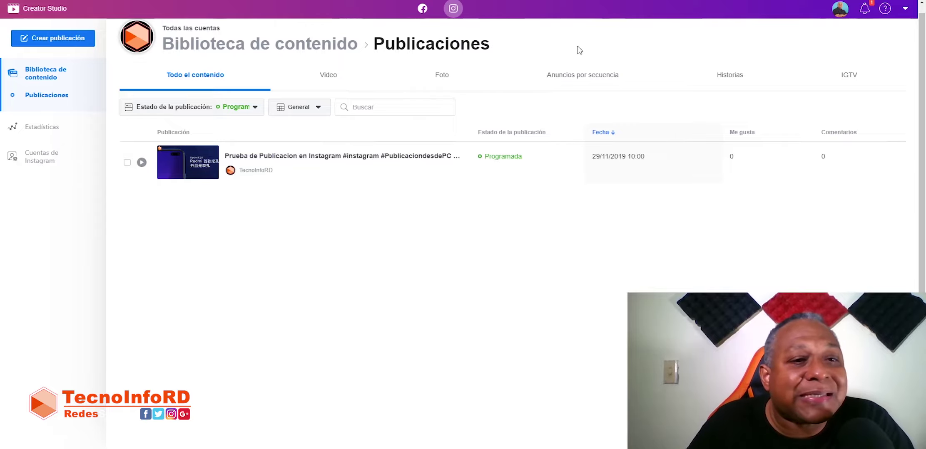
Set the post status filter to Todas and view the performance details of the "Buenas noches mi gente" video post.
click(168, 109)
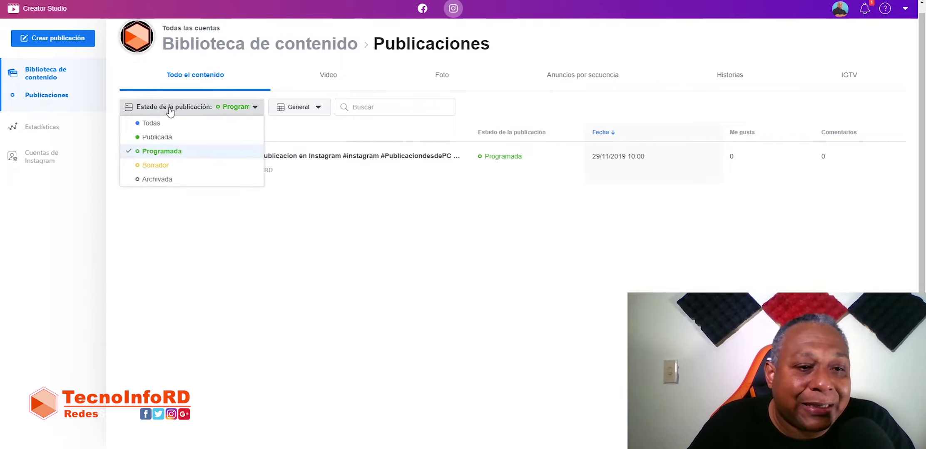
click(162, 125)
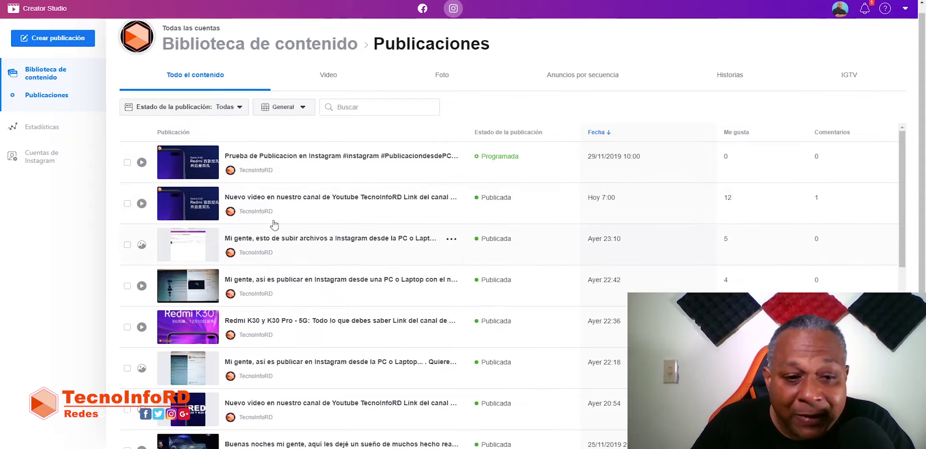
scroll(412, 266, down, 2)
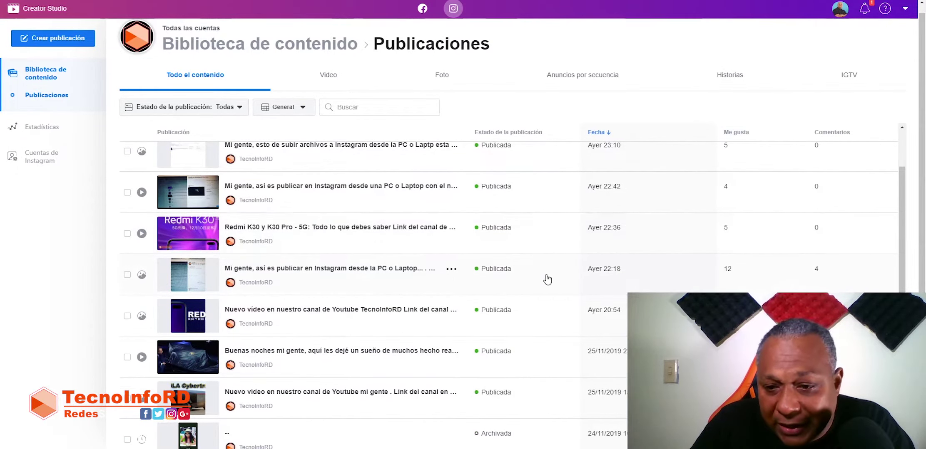
scroll(428, 290, down, 2)
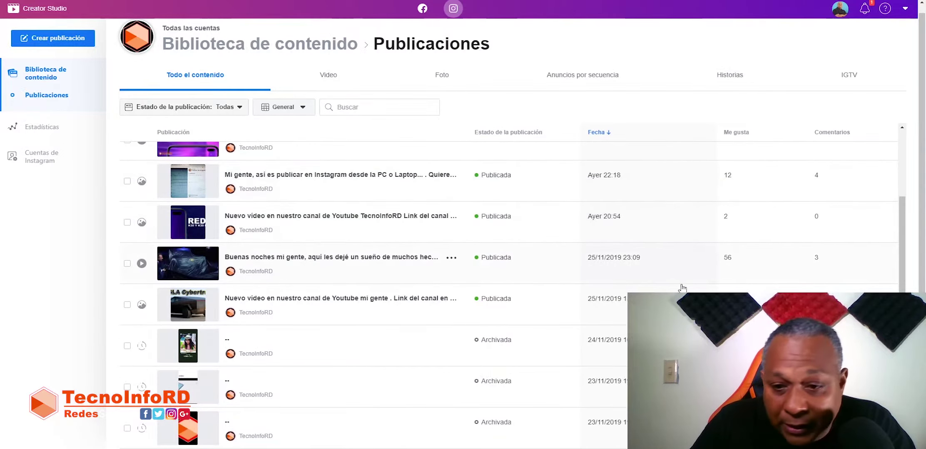
click(282, 257)
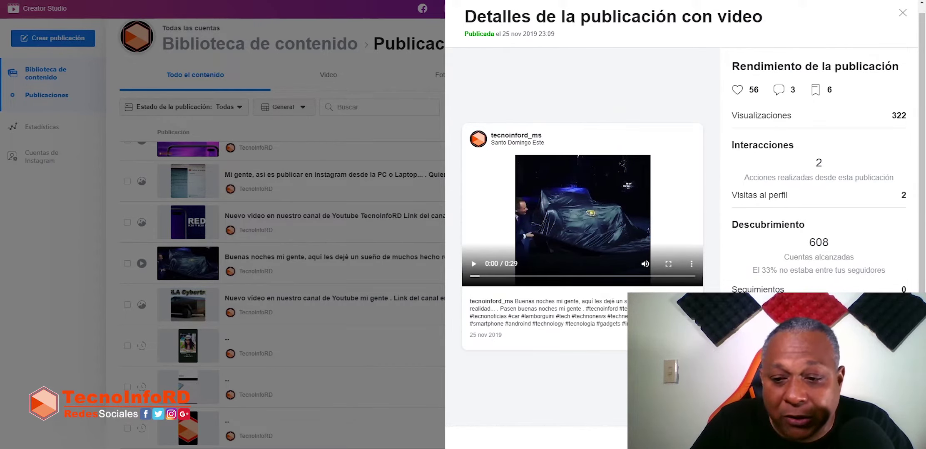
key(Escape)
Open the activity statistics of the TecnoInfoRD Instagram account.
click(55, 132)
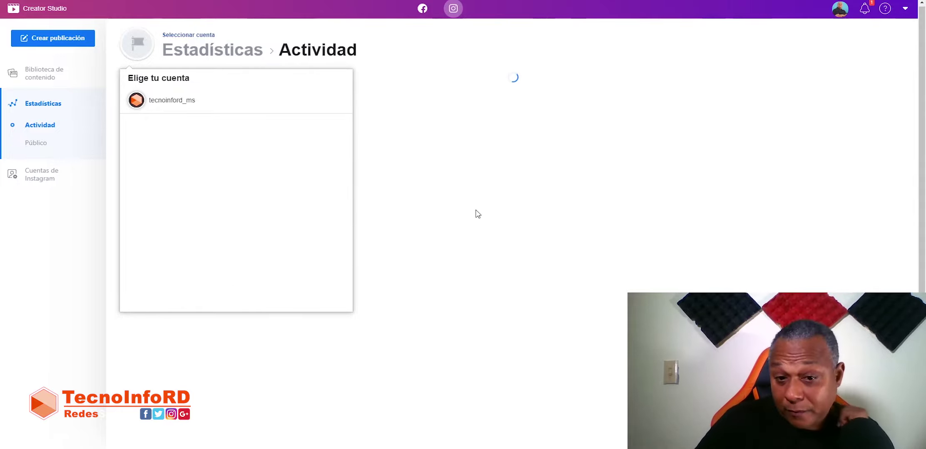
click(175, 102)
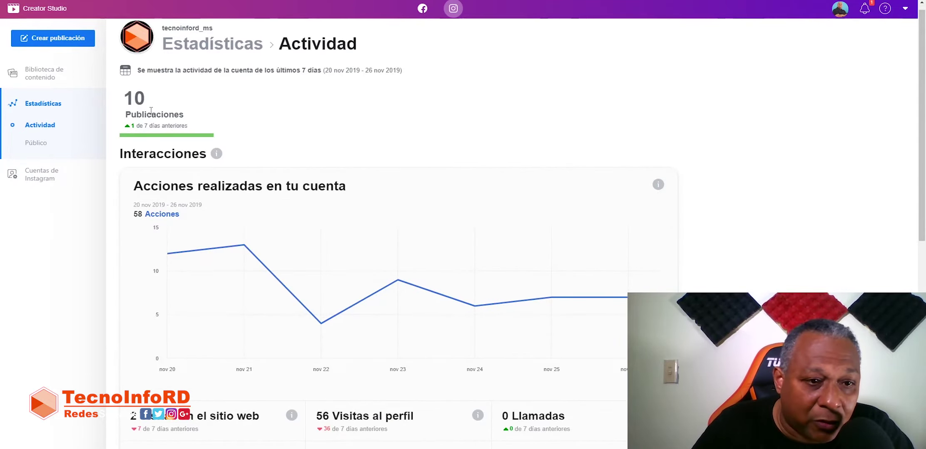
Review the Instagram account's weekly activity statistics, covering account actions under Interacciones and accounts reached and impressions under Descubrimiento.
scroll(566, 260, down, 2)
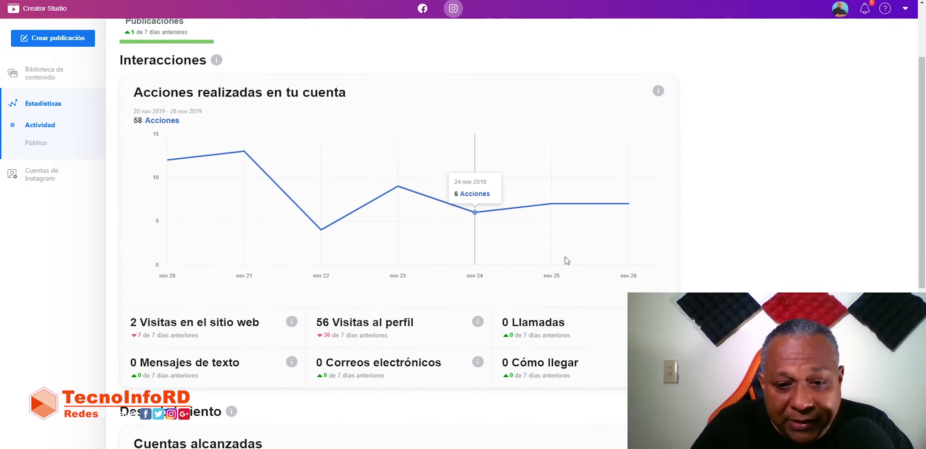
scroll(306, 305, down, 2)
scroll(354, 221, down, 1)
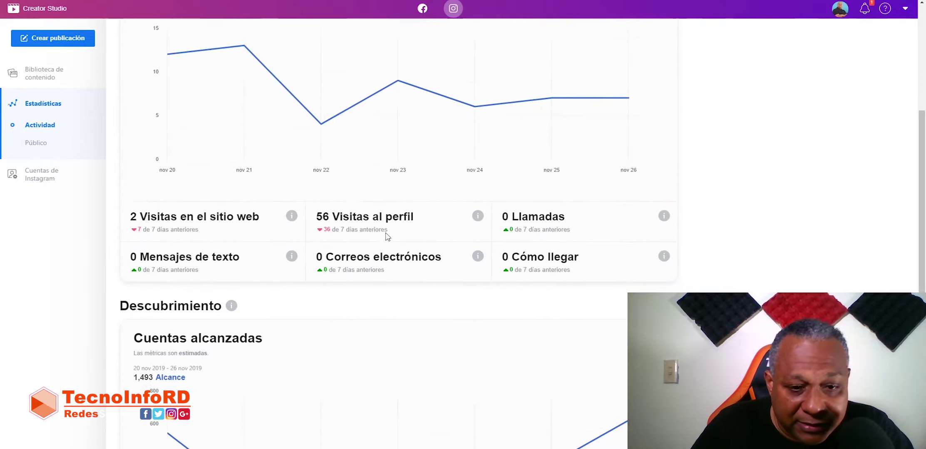
scroll(458, 314, down, 3)
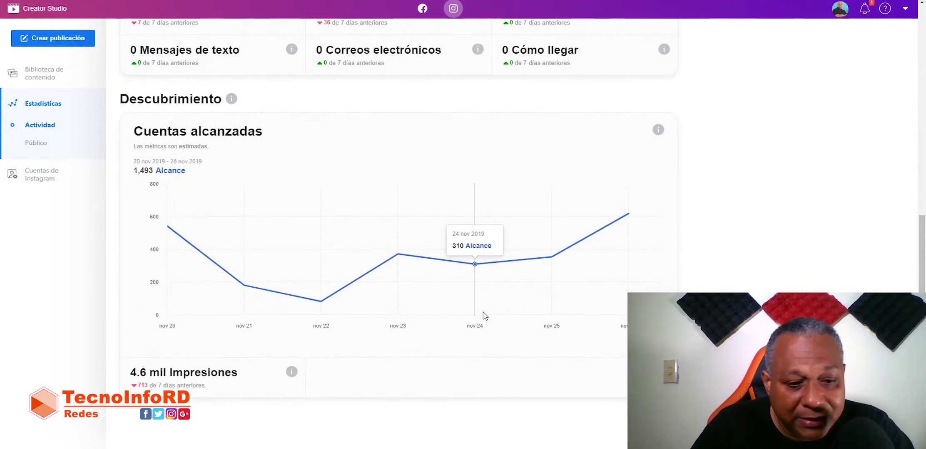
scroll(554, 321, up, 8)
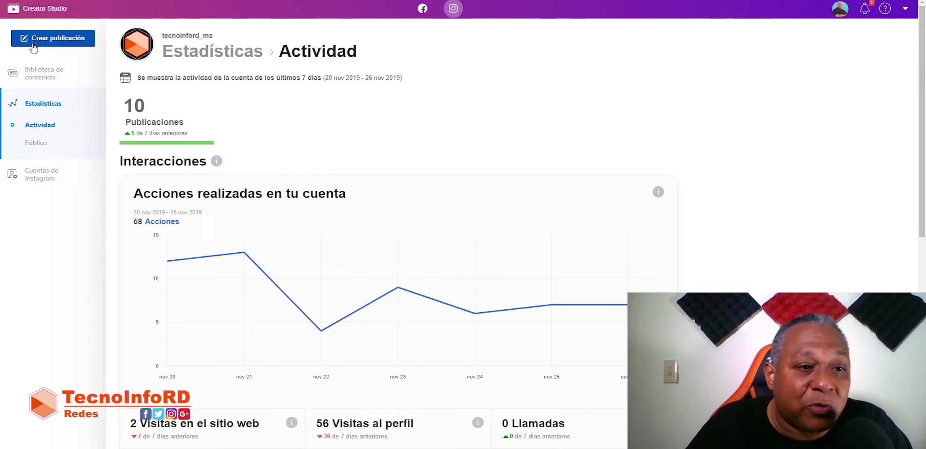
Open the Instagram content library's Publicaciones list and compare it with the Facebook home view, ending back on the Instagram list.
click(52, 41)
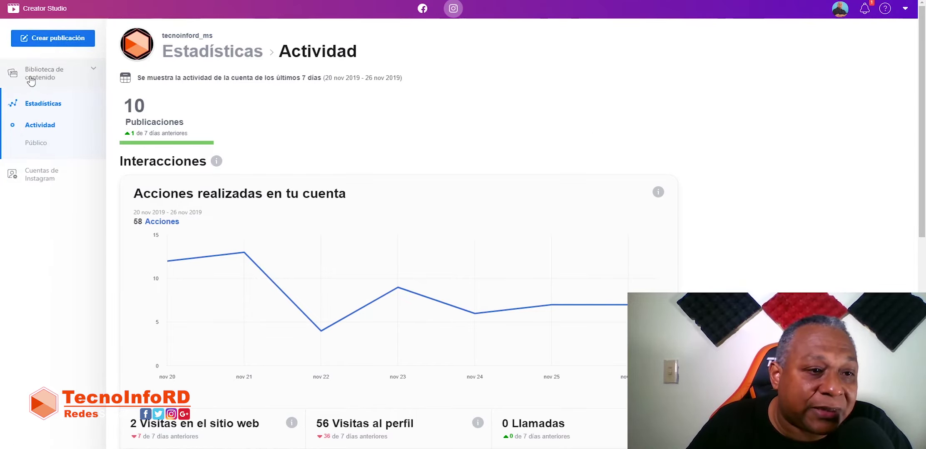
click(35, 73)
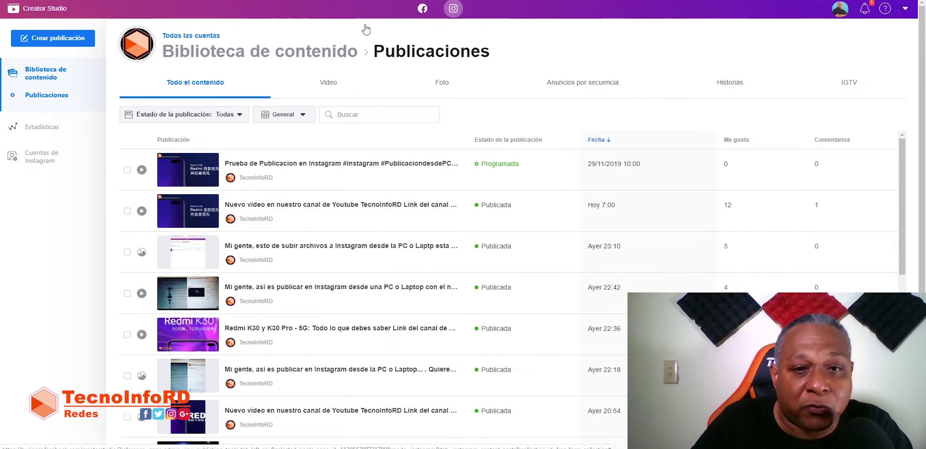
click(423, 9)
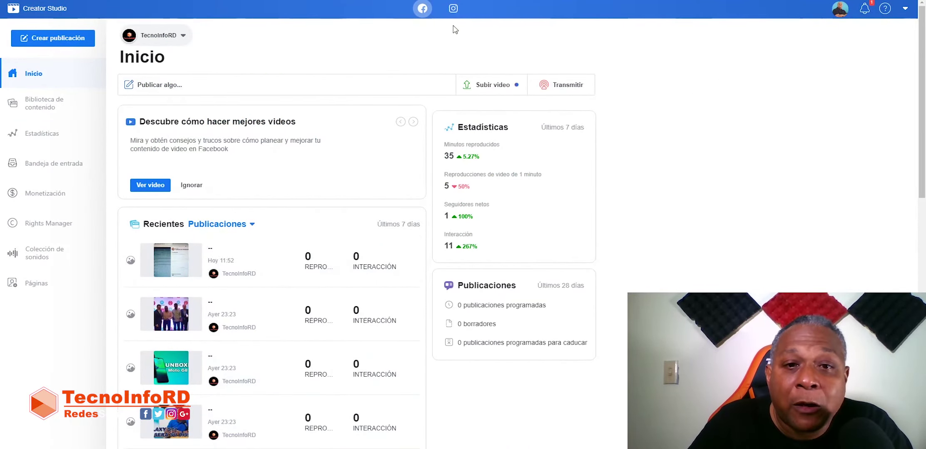
click(454, 12)
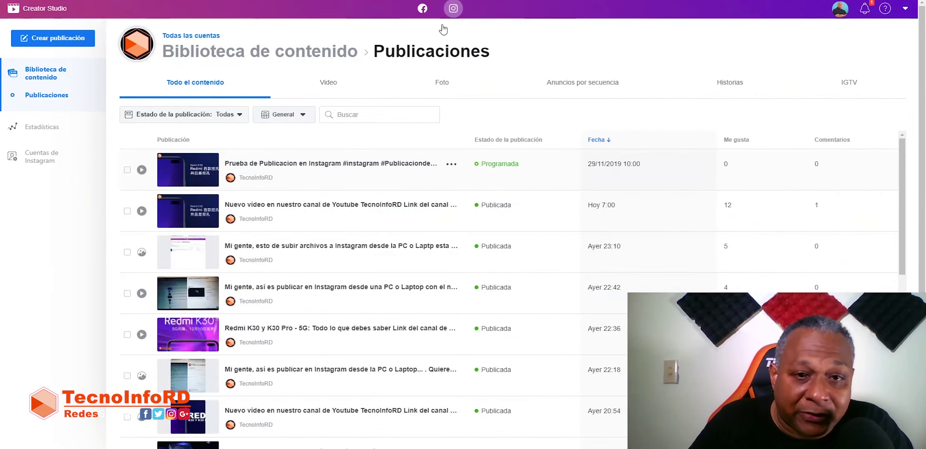